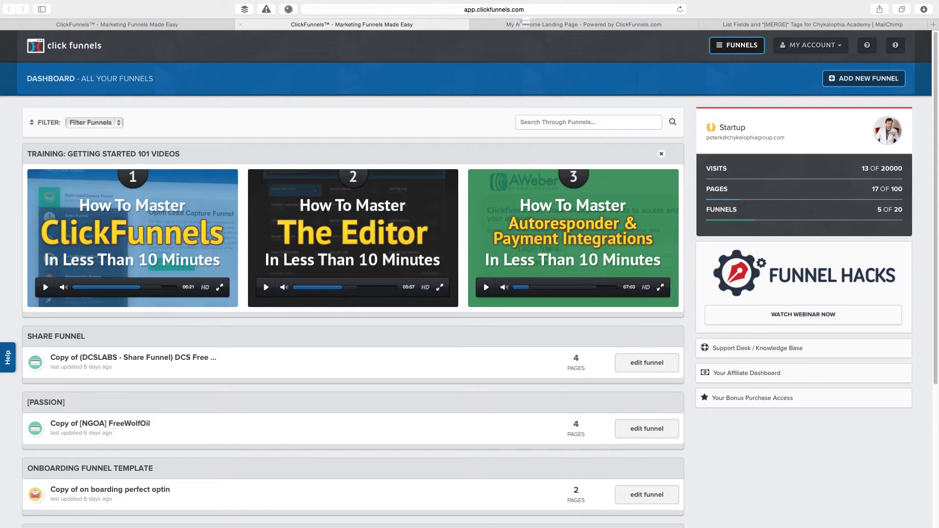
# Open the My Awesome Landing Page editor, then the MailChimp list fields and merge tags page.
pyautogui.click(536, 25)
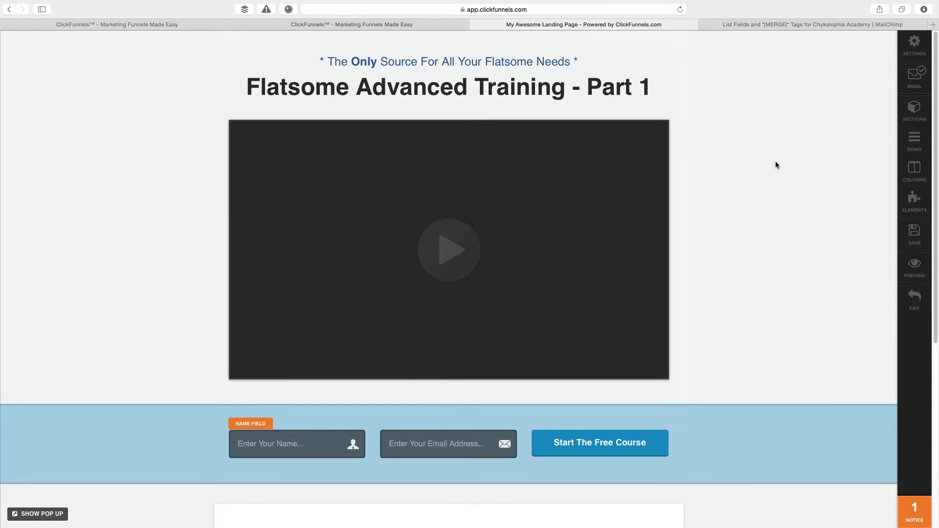
pyautogui.click(769, 26)
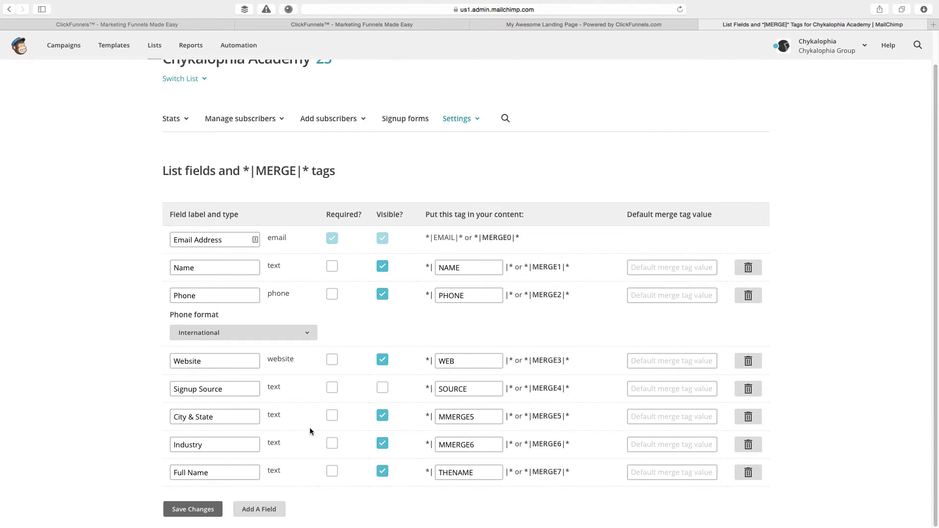
# Inspect the MailChimp Signup Source field to note its SOURCE merge tag.
pyautogui.click(220, 390)
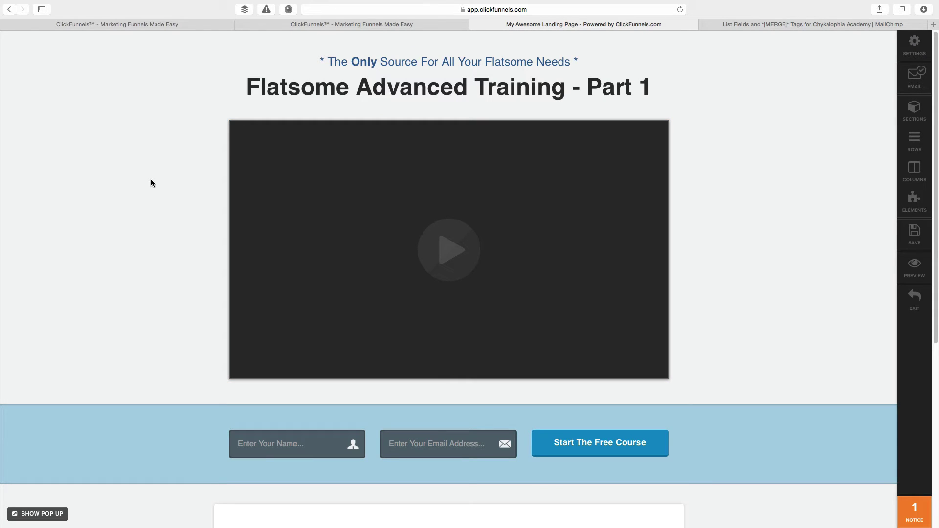
# Check the opt-in name field's settings, then scroll to the Custom HTML element below the YourBrand footer.
pyautogui.scroll(-3, 155, 180)
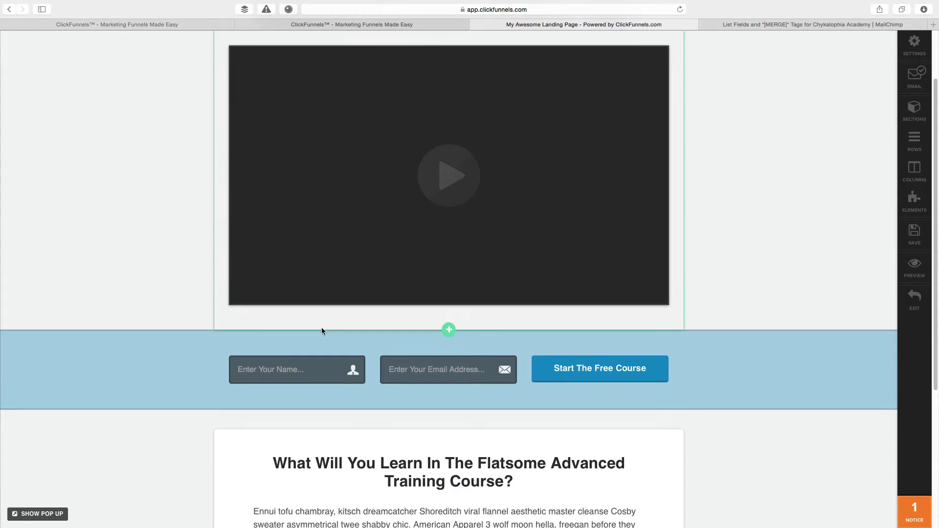
pyautogui.click(314, 360)
pyautogui.click(315, 367)
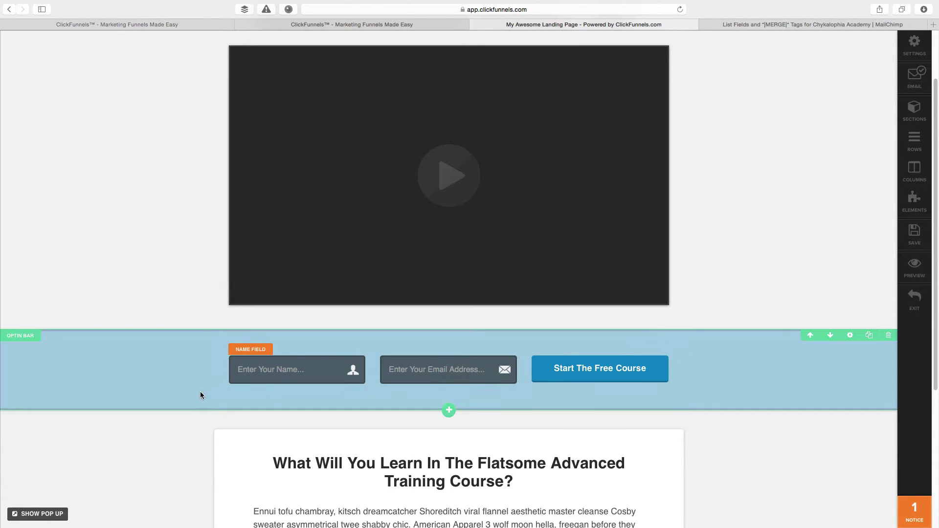
pyautogui.scroll(-5, 196, 386)
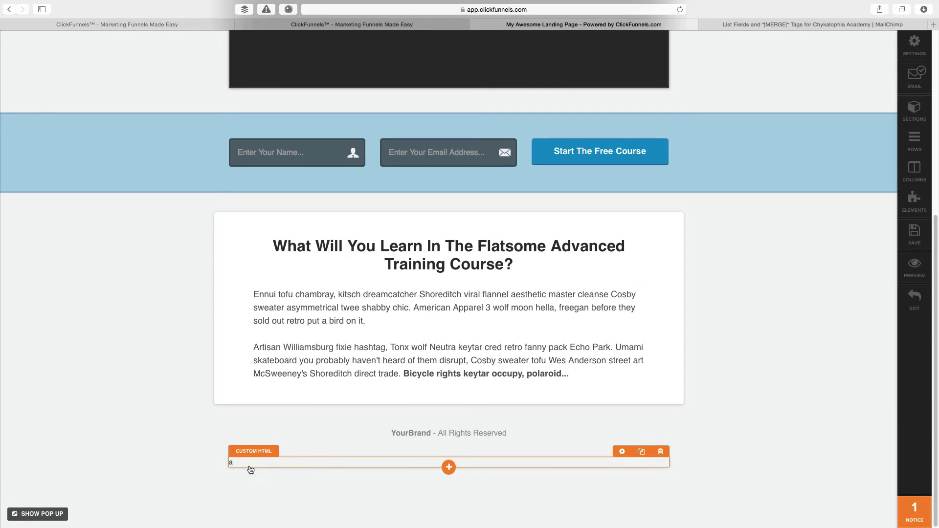
# Open the Custom HTML settings and highlight the hidden input code, its input tag and class attribute.
pyautogui.click(331, 467)
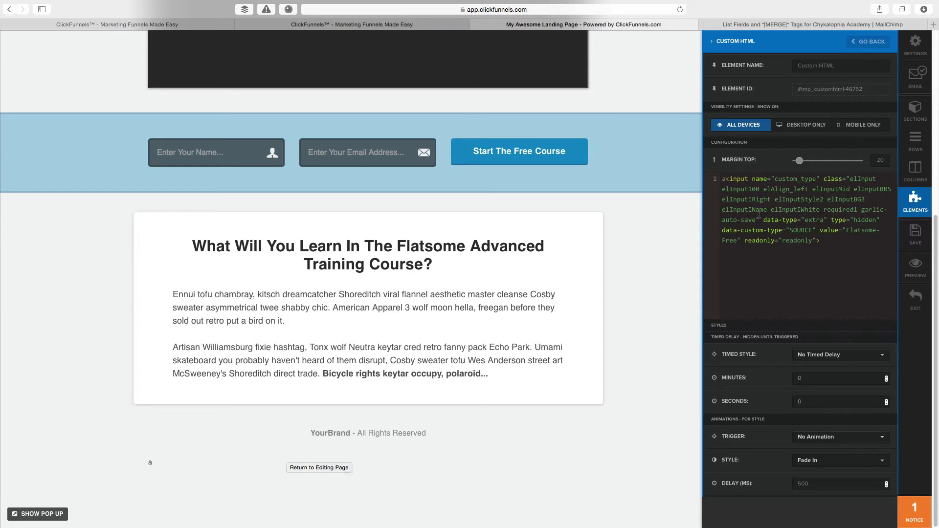
pyautogui.moveTo(726, 179); pyautogui.dragTo(830, 248)
pyautogui.click(830, 247)
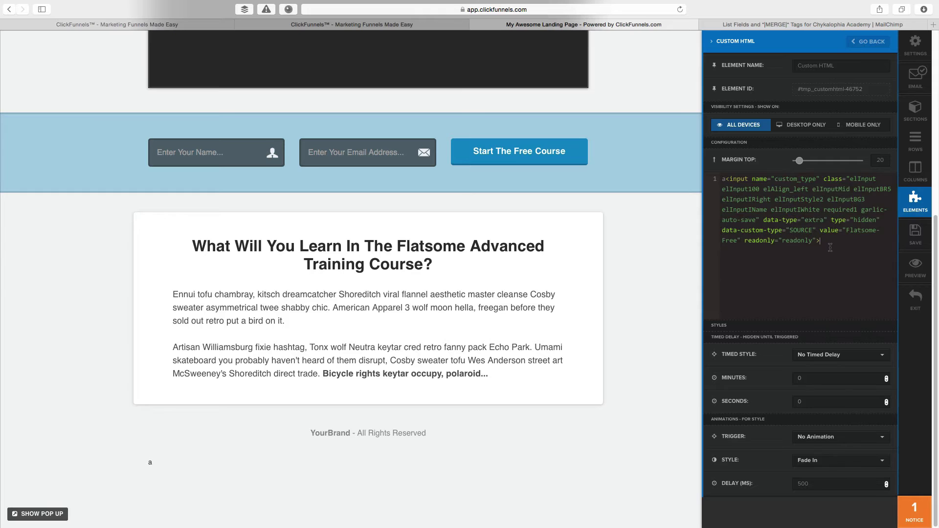
pyautogui.doubleClick(734, 179)
pyautogui.moveTo(826, 175)
pyautogui.mouseDown()
pyautogui.moveTo(758, 220)
pyautogui.moveTo(783, 190)
pyautogui.moveTo(824, 179)
pyautogui.mouseUp()
# Highlight the data-type attribute and the SOURCE data-custom-type line in the code.
pyautogui.click(758, 221)
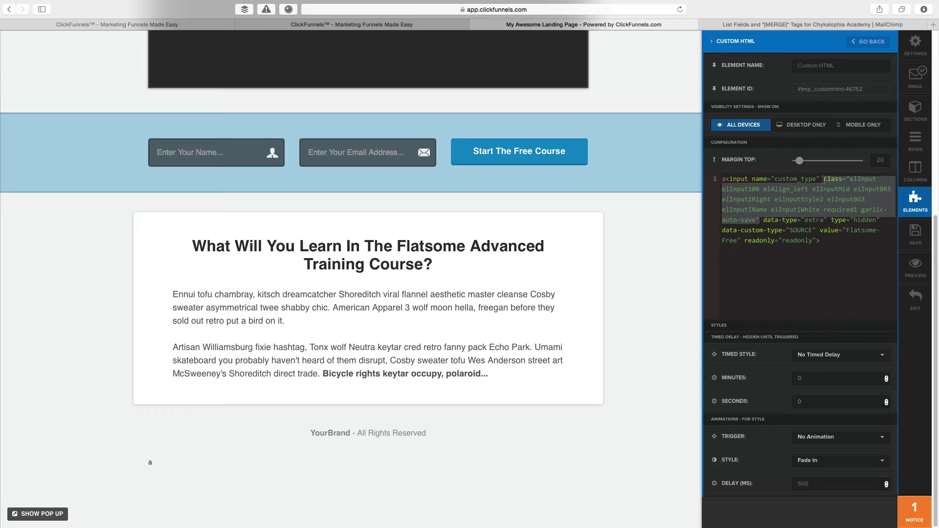
pyautogui.click(771, 224)
pyautogui.moveTo(764, 220); pyautogui.dragTo(820, 218)
pyautogui.click(850, 219)
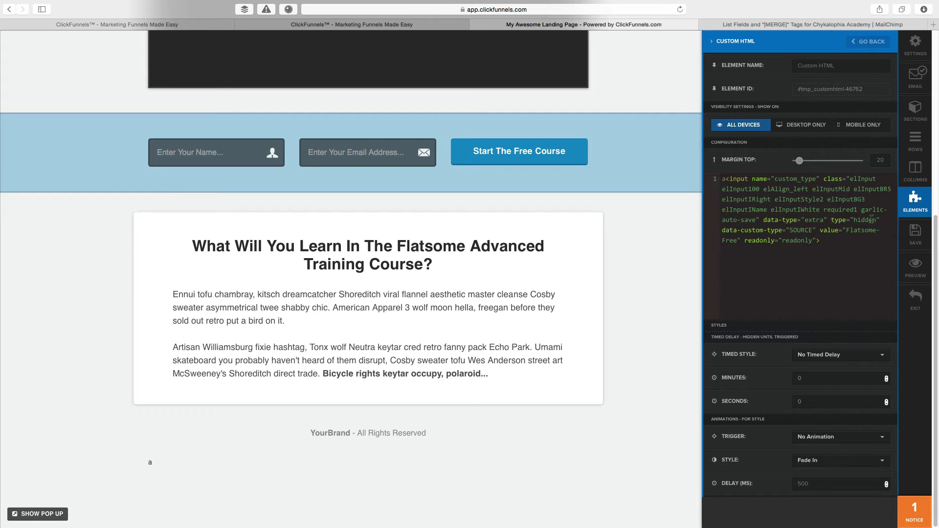
pyautogui.moveTo(760, 230); pyautogui.dragTo(705, 225)
pyautogui.tripleClick(791, 230)
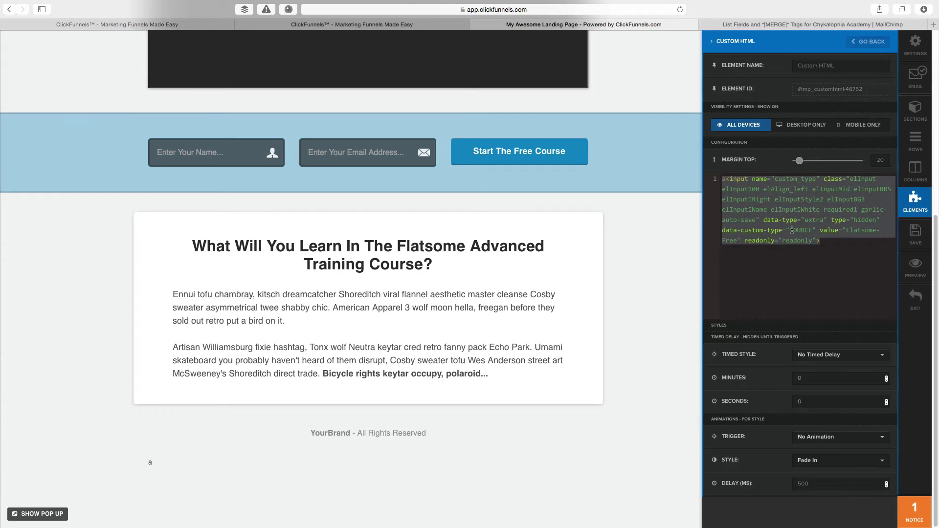
pyautogui.click(743, 21)
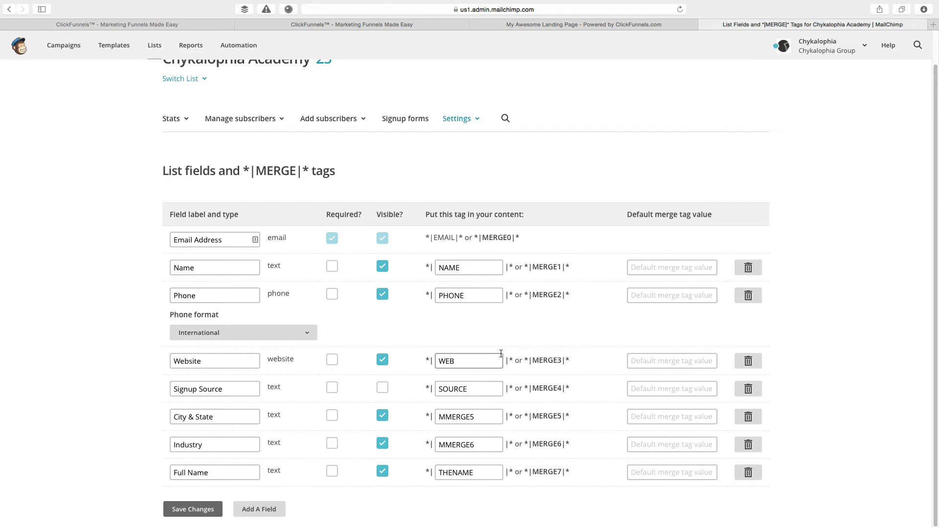
pyautogui.click(527, 27)
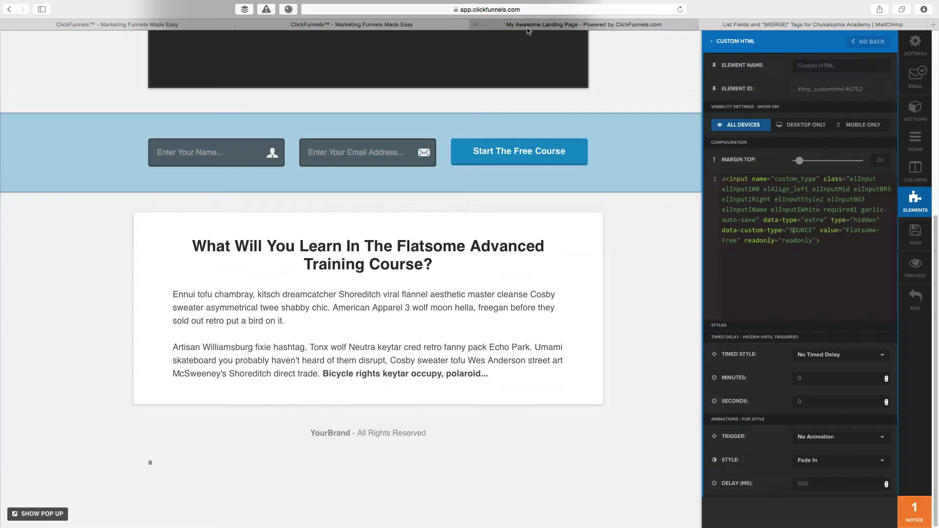
pyautogui.doubleClick(847, 231)
pyautogui.click(739, 22)
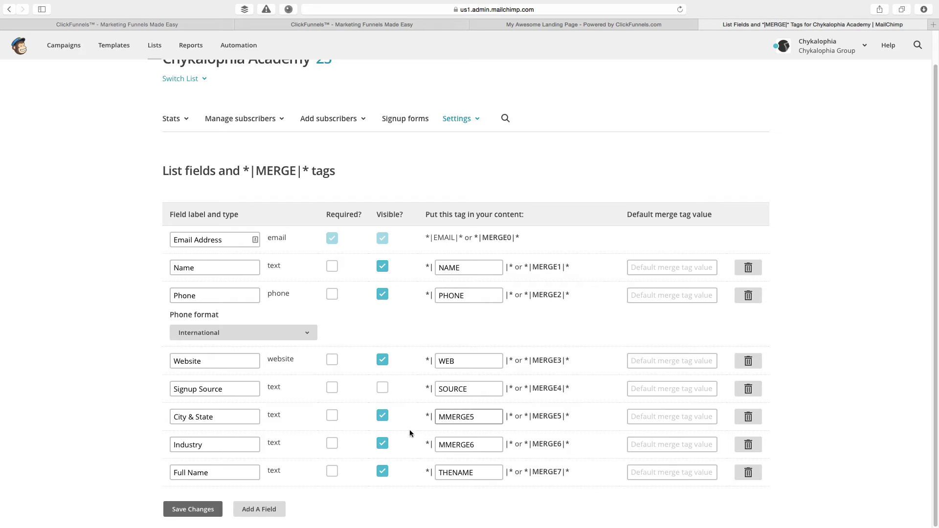
pyautogui.click(552, 26)
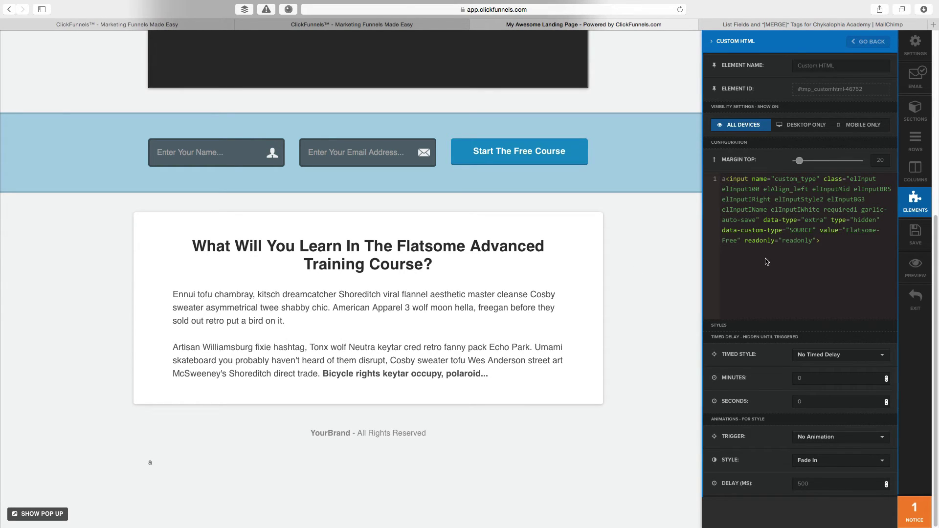
# Highlight the readonly="readonly" attribute and the input tag name in the hidden input code.
pyautogui.doubleClick(761, 240)
pyautogui.moveTo(744, 241); pyautogui.dragTo(813, 241)
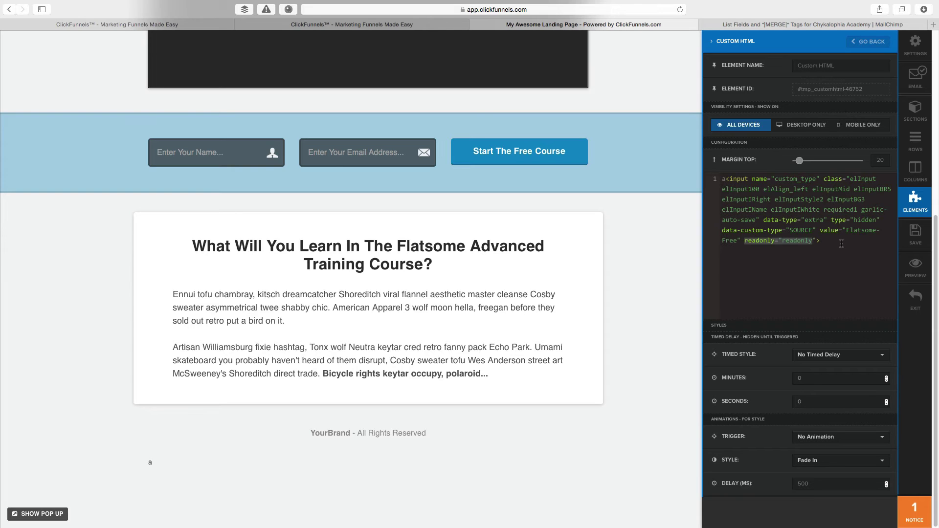
pyautogui.click(848, 244)
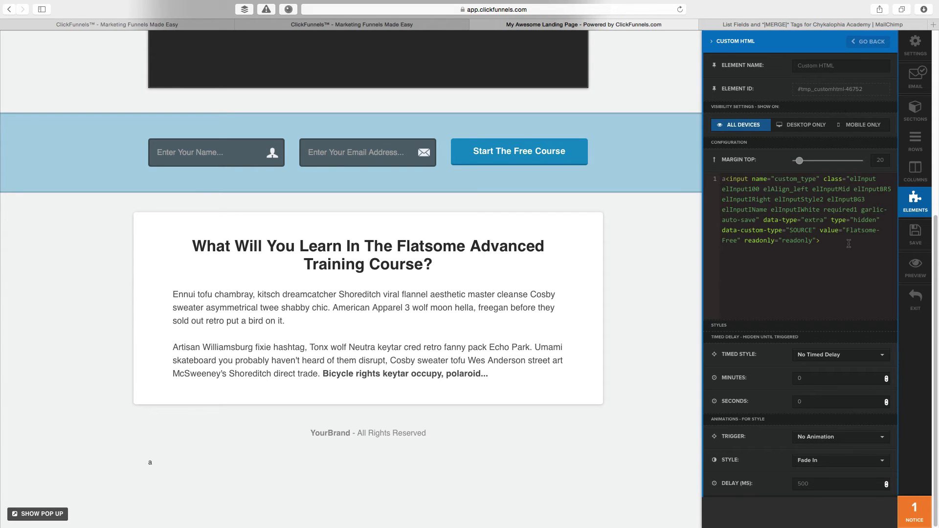
pyautogui.doubleClick(742, 179)
pyautogui.click(843, 179)
# Highlight the elInput class, the type="hidden" attribute and the SOURCE custom type value.
pyautogui.doubleClick(859, 179)
pyautogui.moveTo(763, 221); pyautogui.dragTo(872, 223)
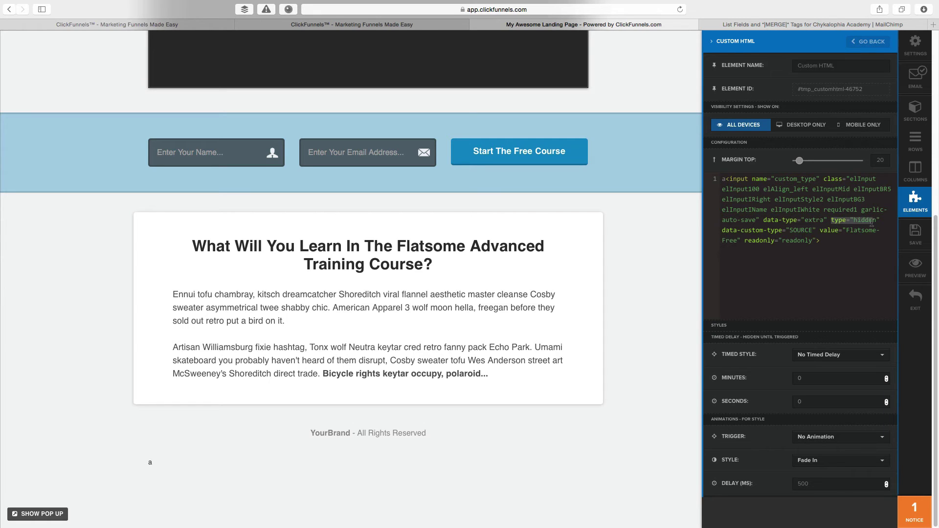
pyautogui.click(734, 241)
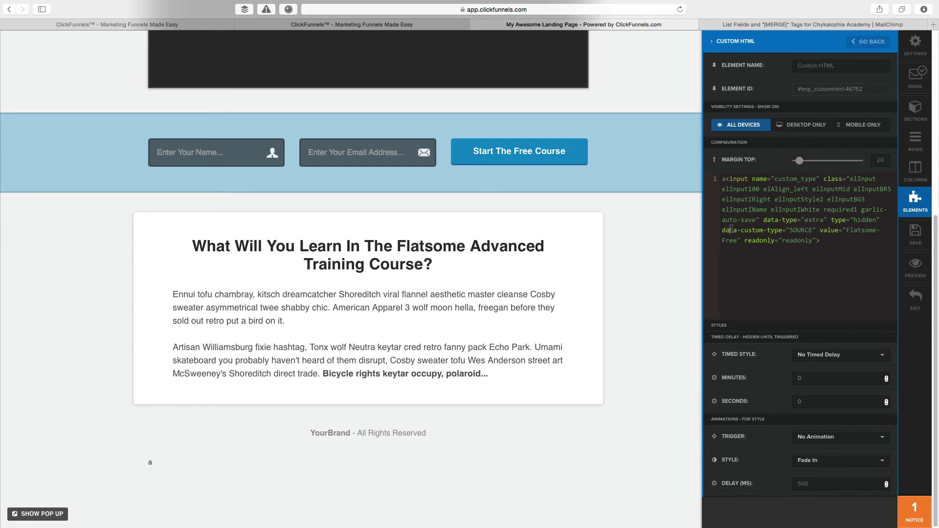
pyautogui.doubleClick(792, 229)
pyautogui.click(774, 240)
# Reselect the Custom HTML element below the footer, then close its settings panel.
pyautogui.click(244, 463)
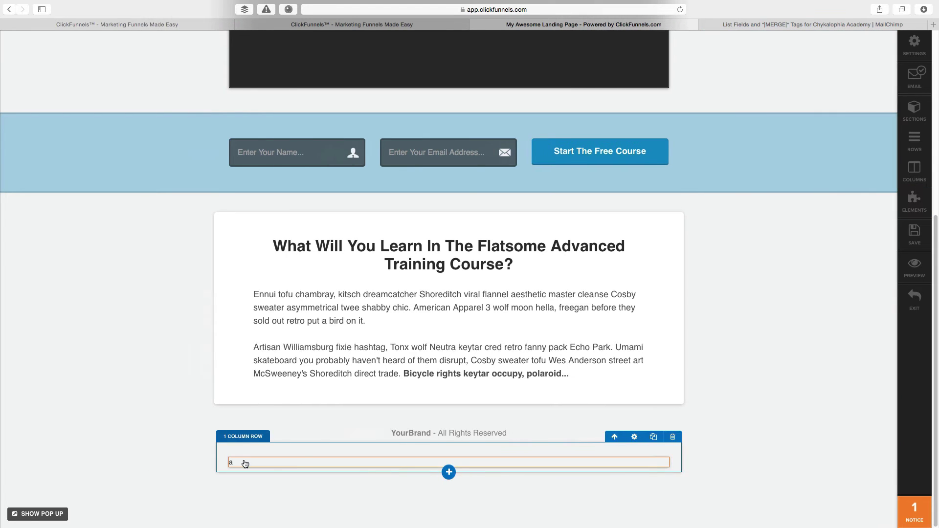
pyautogui.click(273, 463)
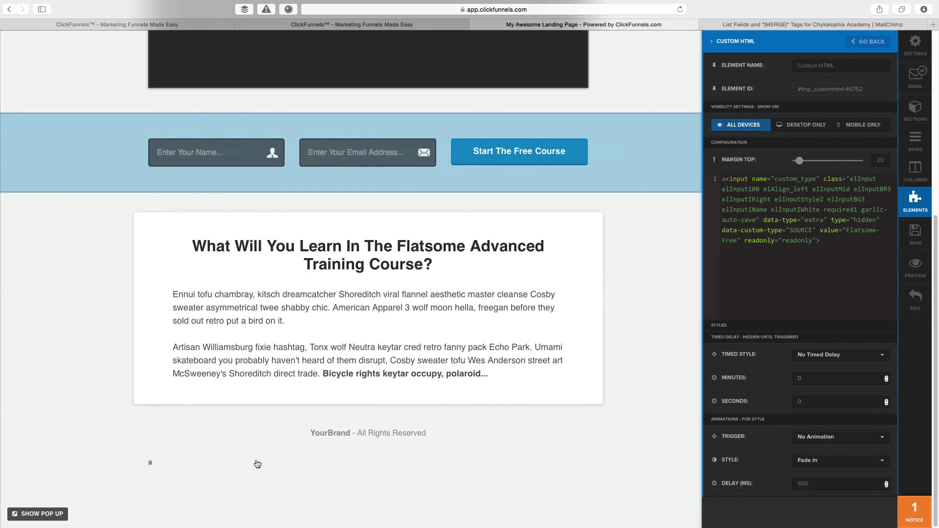
pyautogui.click(166, 465)
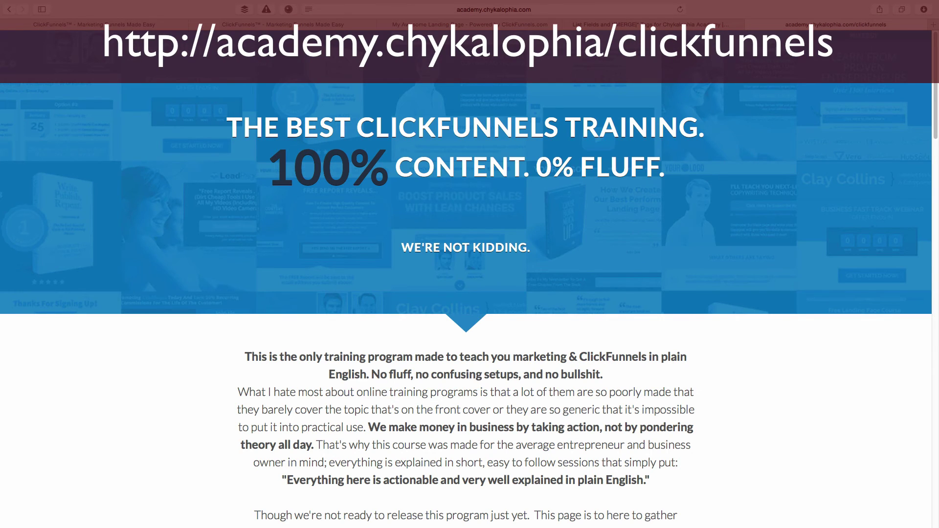
# Scroll the live academy.chykalophia.com/clickfunnels page down to the ClickFunnels Training Course description.
pyautogui.scroll(-4, 106, 305)
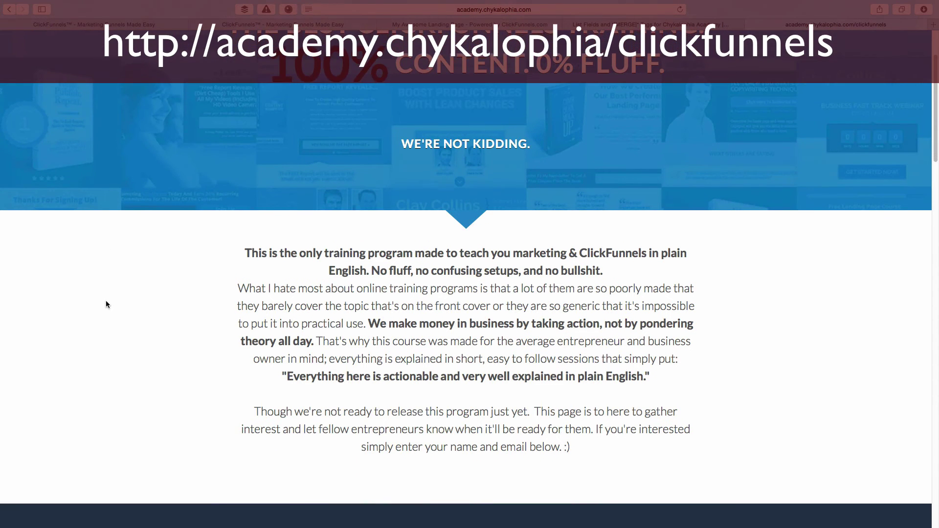
pyautogui.scroll(-2, 106, 304)
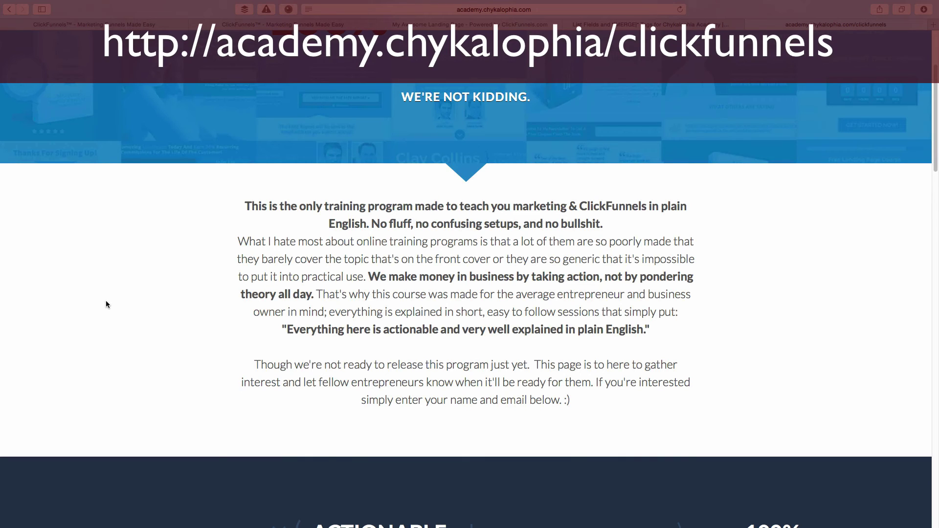
pyautogui.scroll(-20, 106, 304)
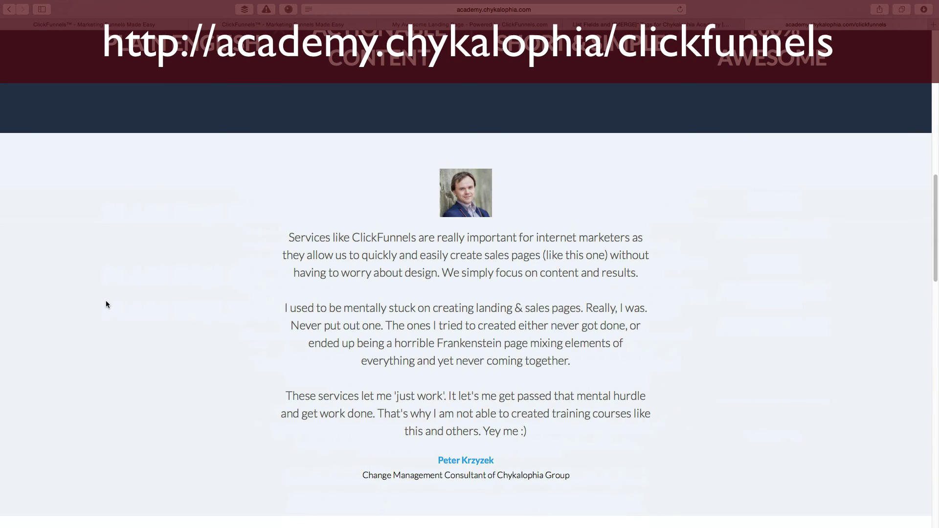
pyautogui.scroll(-5, 106, 304)
pyautogui.scroll(-15, 106, 304)
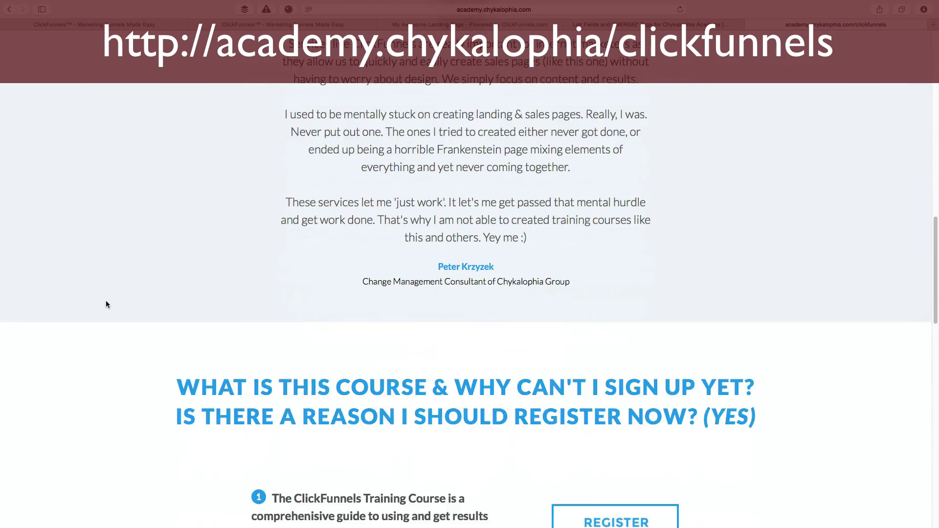
pyautogui.scroll(-12, 106, 305)
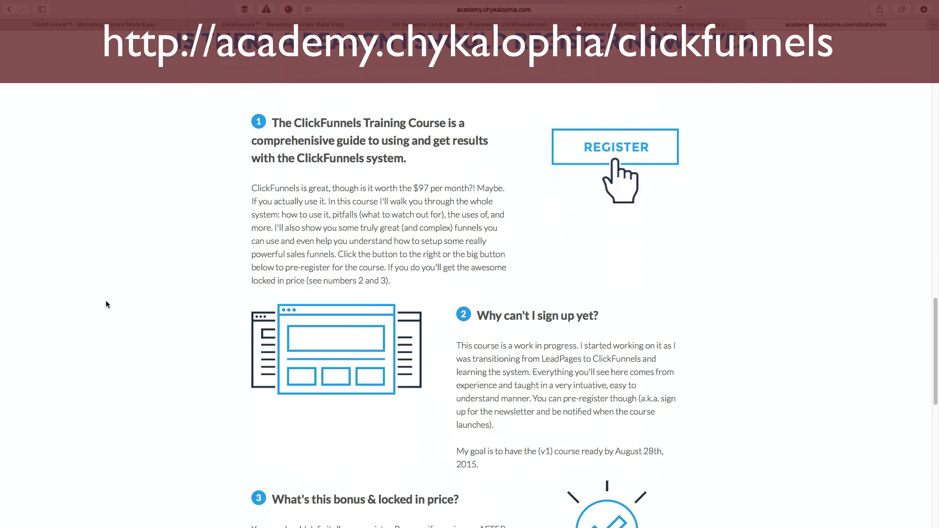
# Highlight the $97 (per month!) course price in the pricing text.
pyautogui.moveTo(385, 304); pyautogui.dragTo(421, 317)
pyautogui.click(426, 317)
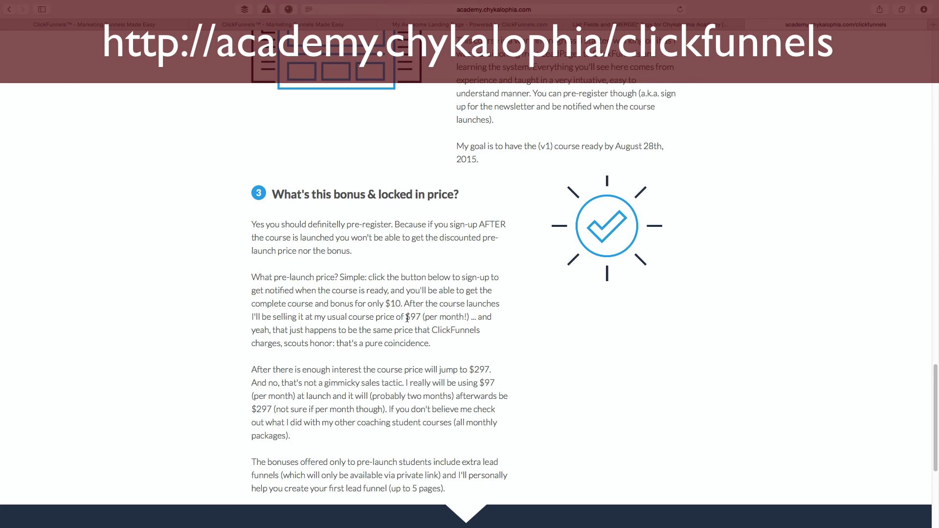
pyautogui.moveTo(406, 317); pyautogui.dragTo(469, 315)
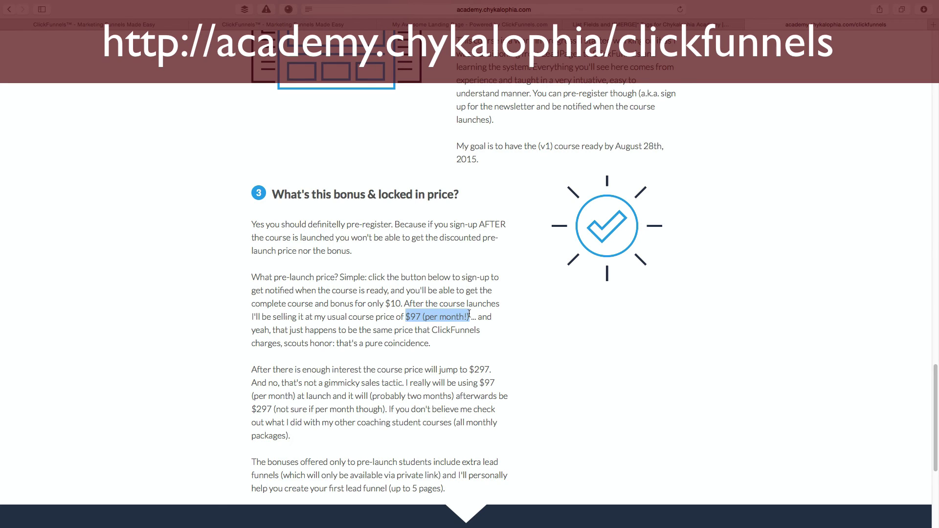
pyautogui.moveTo(386, 303); pyautogui.dragTo(401, 304)
pyautogui.scroll(-2, 397, 313)
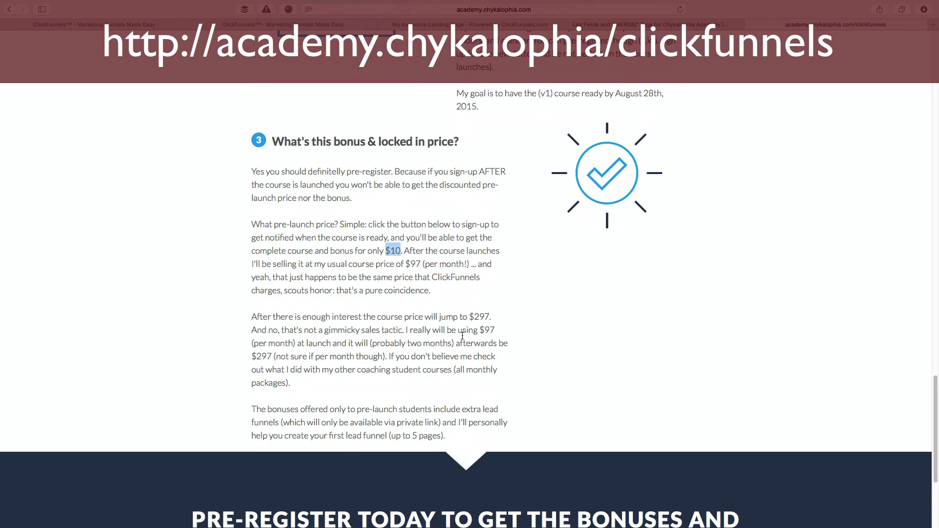
pyautogui.click(327, 420)
# Highlight the pre-launch bonus paragraph, then use the yellow 'lock in the pre-launch price' button.
pyautogui.moveTo(262, 410); pyautogui.dragTo(399, 420)
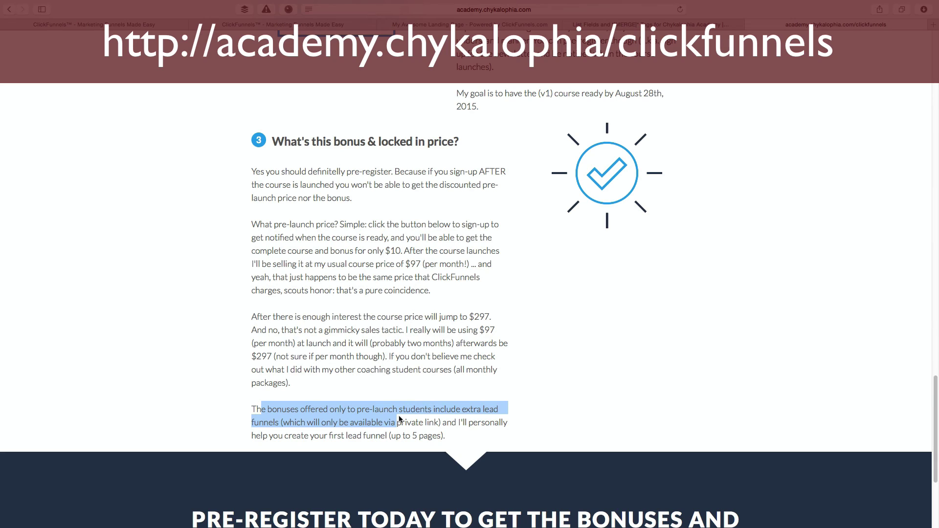
pyautogui.click(400, 418)
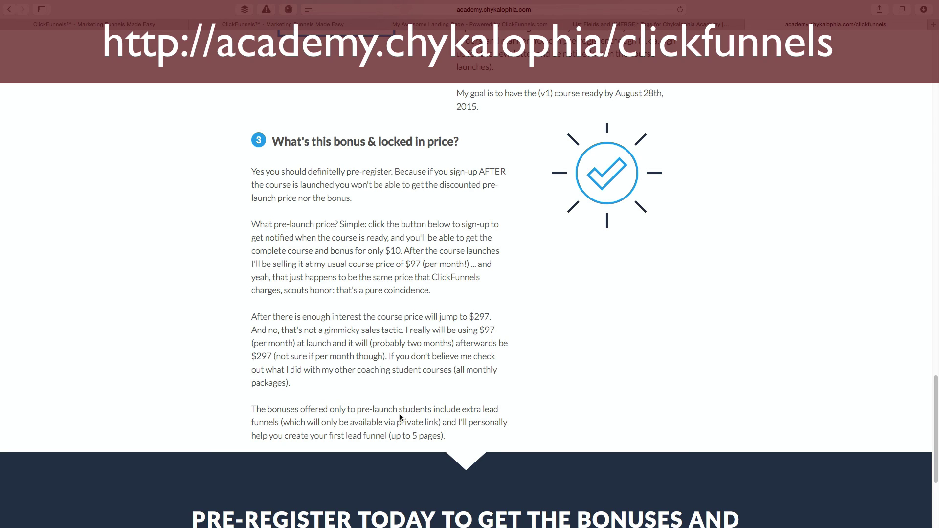
pyautogui.moveTo(426, 421); pyautogui.dragTo(399, 411)
pyautogui.click(455, 439)
pyautogui.moveTo(454, 439); pyautogui.dragTo(424, 410)
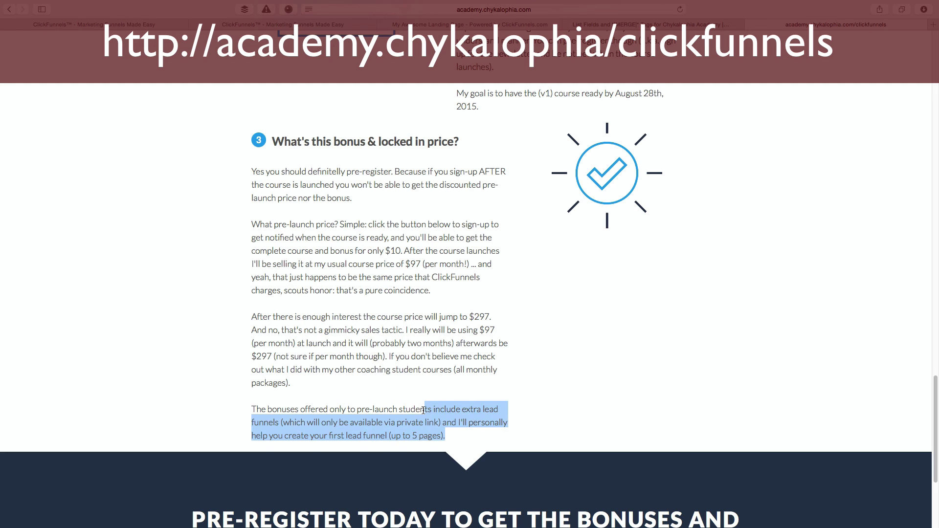
pyautogui.click(423, 410)
pyautogui.scroll(-5, 416, 410)
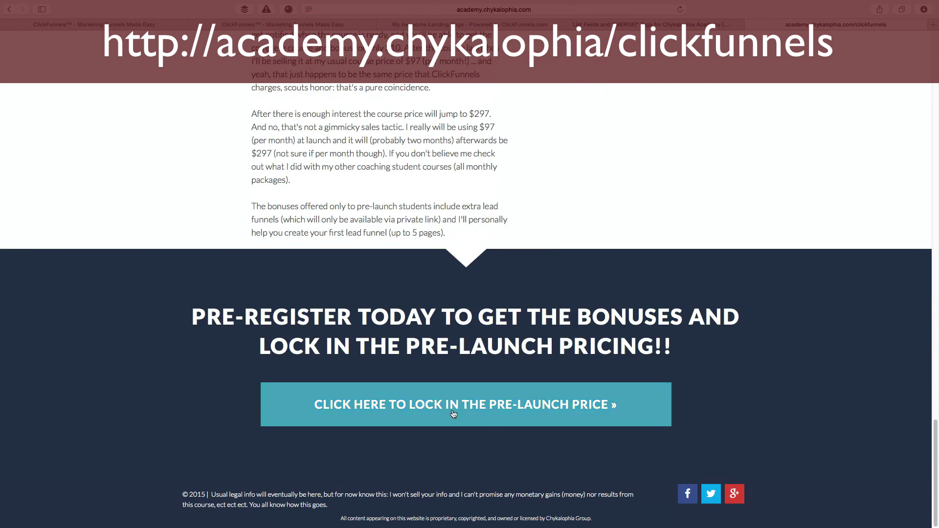
pyautogui.click(481, 410)
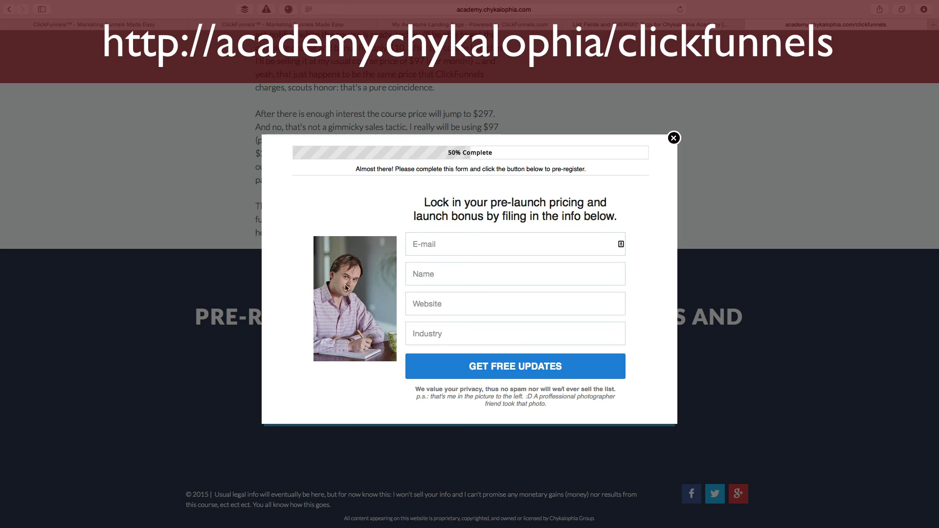